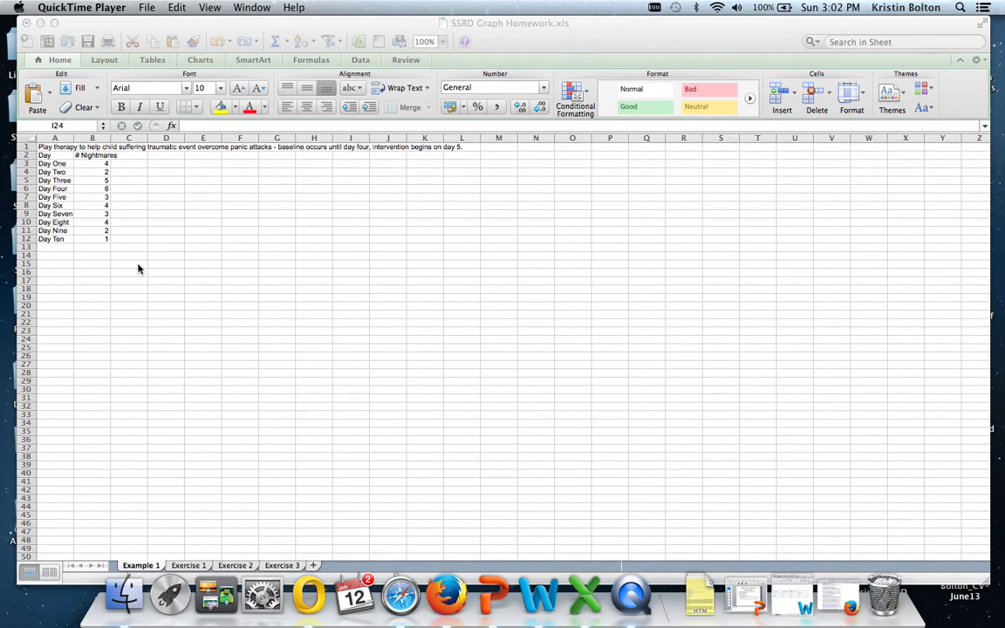
Insert a 2-D Marked Line chart from the day and # Nightmares data in A2:B12
left_click(58, 157)
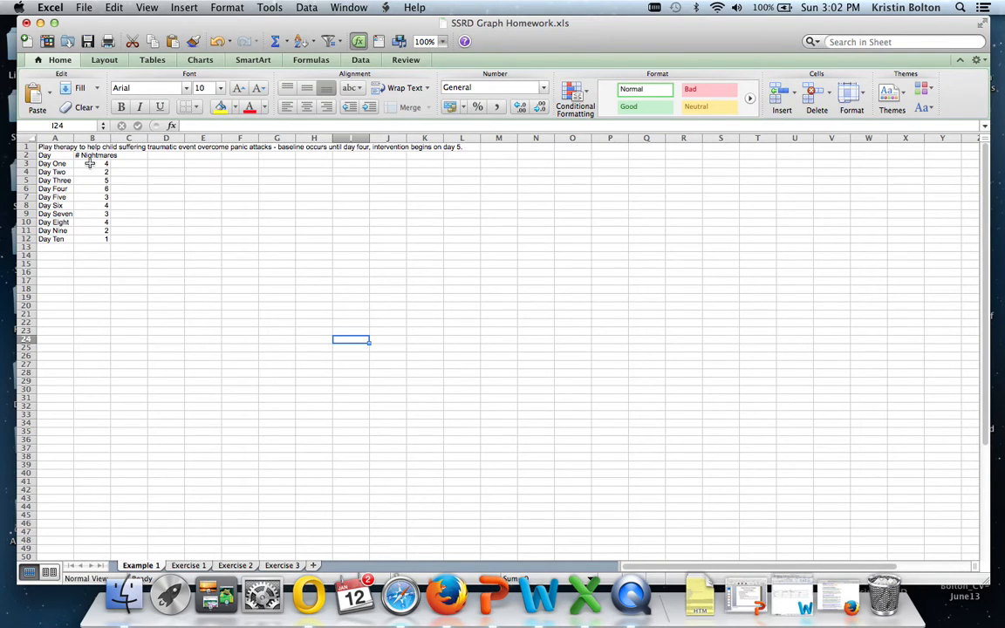
left_click_drag(55, 154, 90, 237)
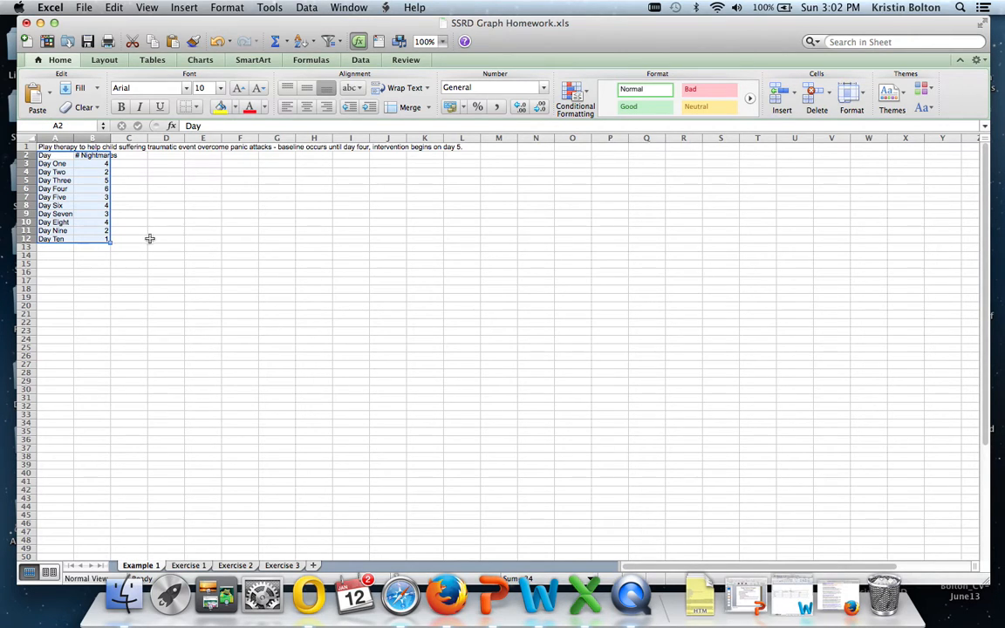
left_click(200, 61)
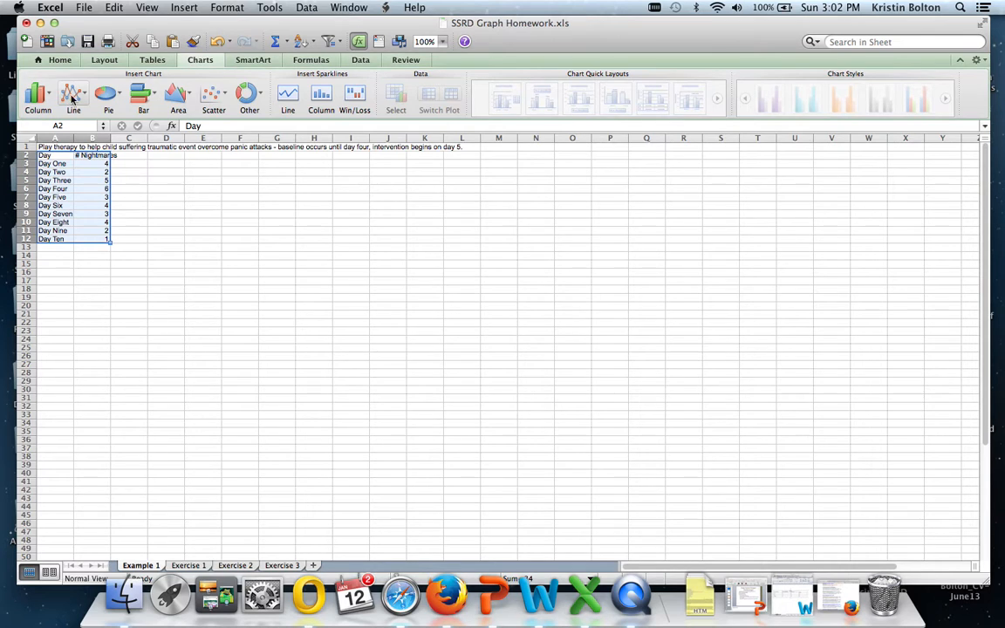
left_click(83, 98)
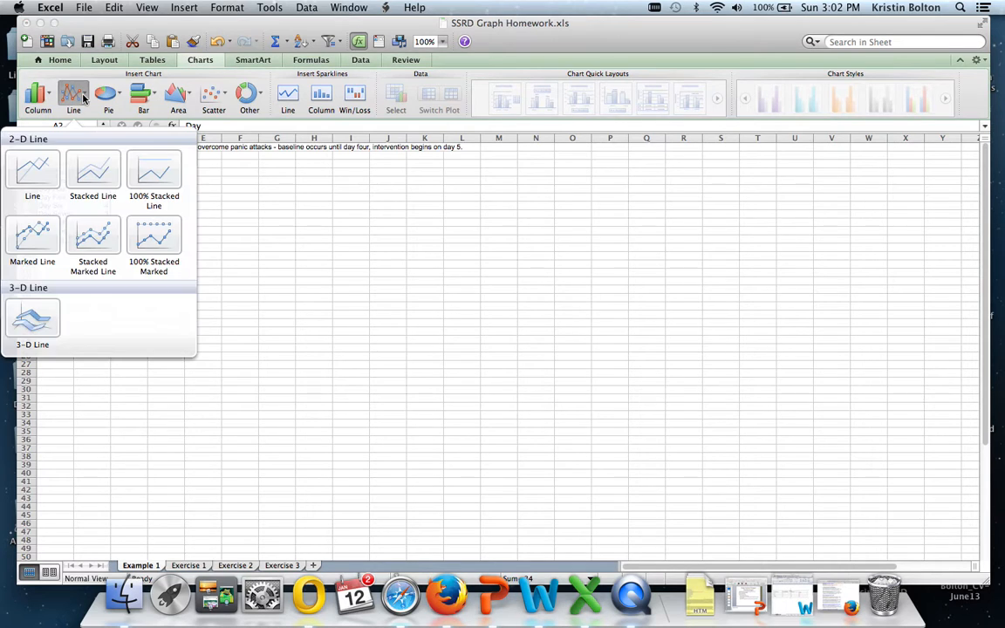
left_click(42, 247)
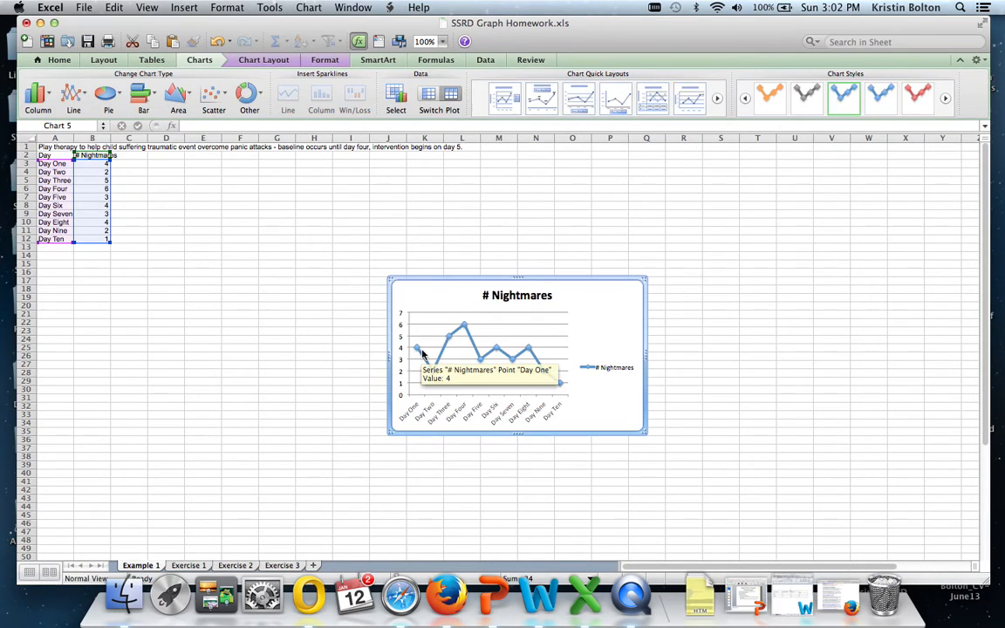
Delete the chart's title and enlarge the chart to span roughly columns G to T and rows 8 to 34
left_click_drag(389, 278, 246, 205)
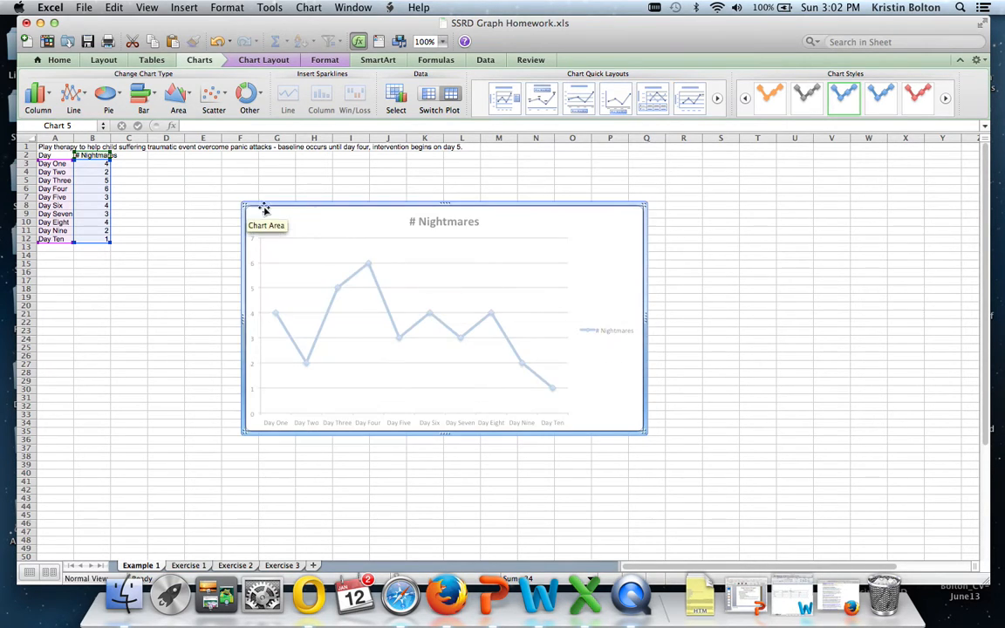
left_click(440, 223)
key("Delete")
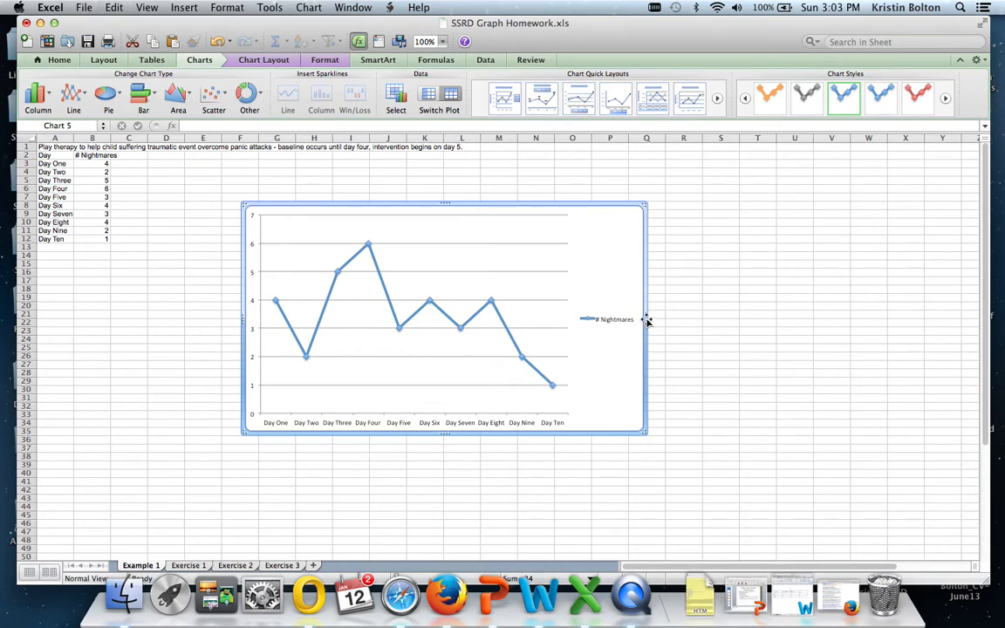
left_click_drag(644, 318, 761, 318)
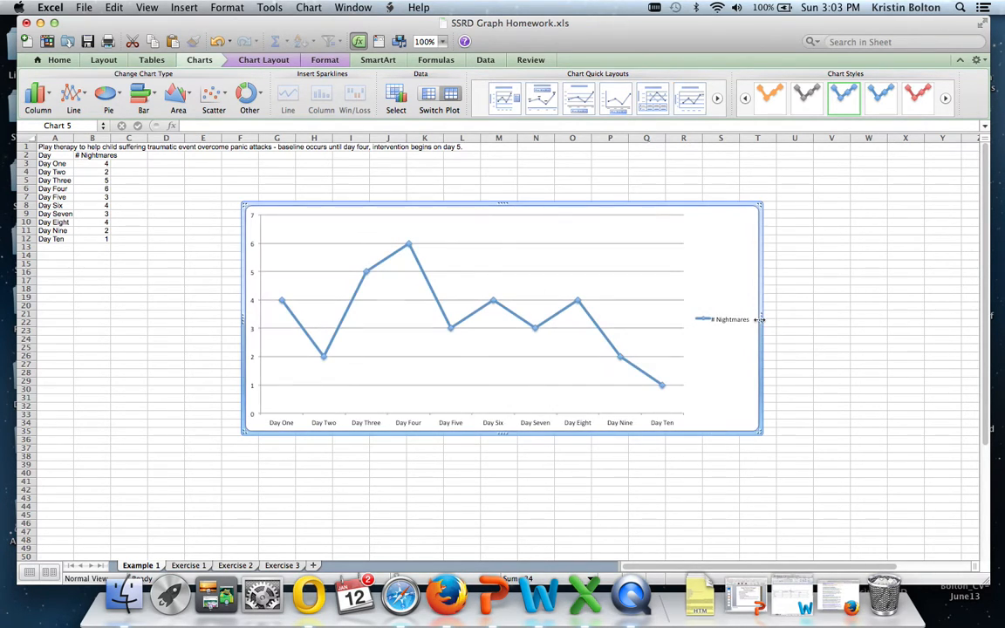
left_click_drag(768, 316, 775, 314)
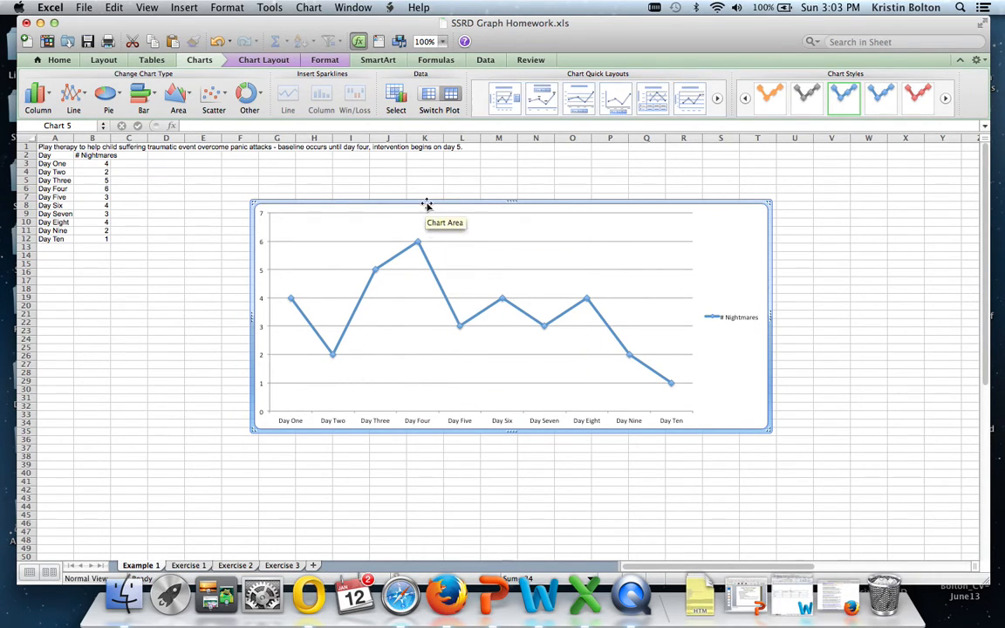
Draw a straight vertical line shape about 4.1 inches tall on the chart between Day Four and Day Five
left_click(236, 8)
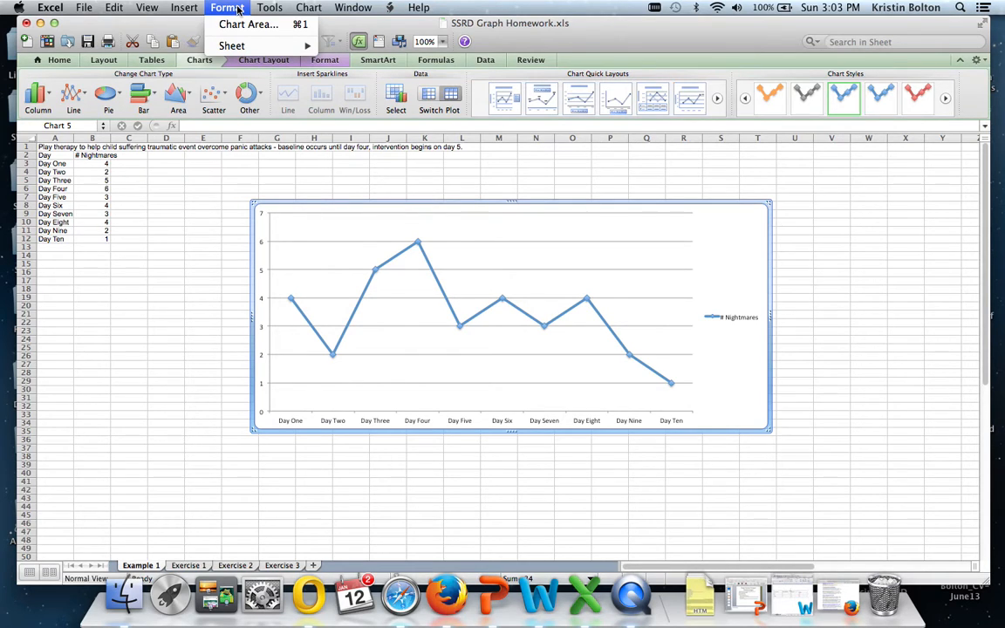
mouse_move(193, 9)
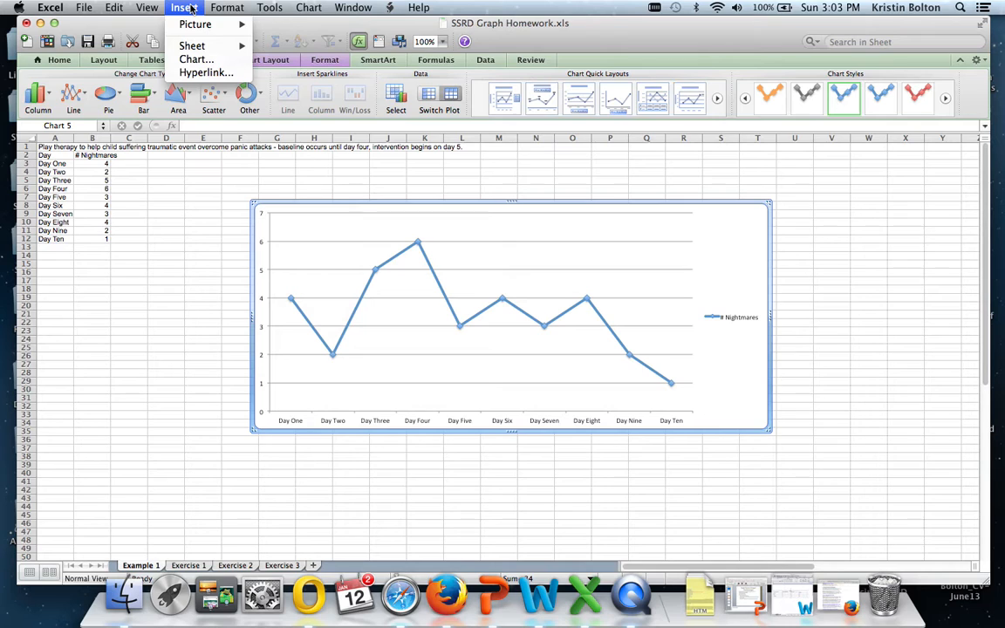
mouse_move(206, 29)
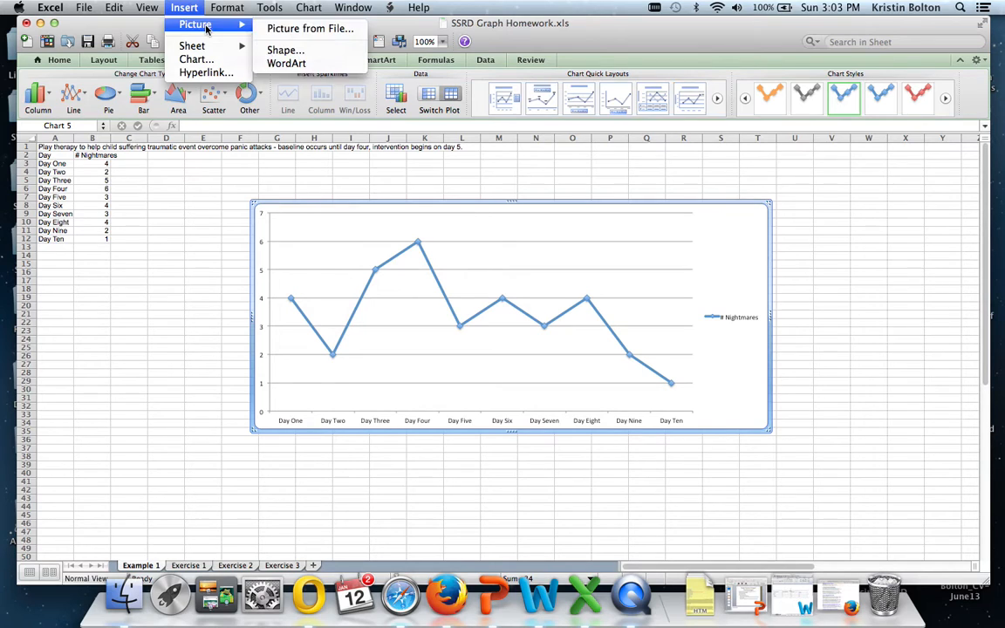
left_click(299, 52)
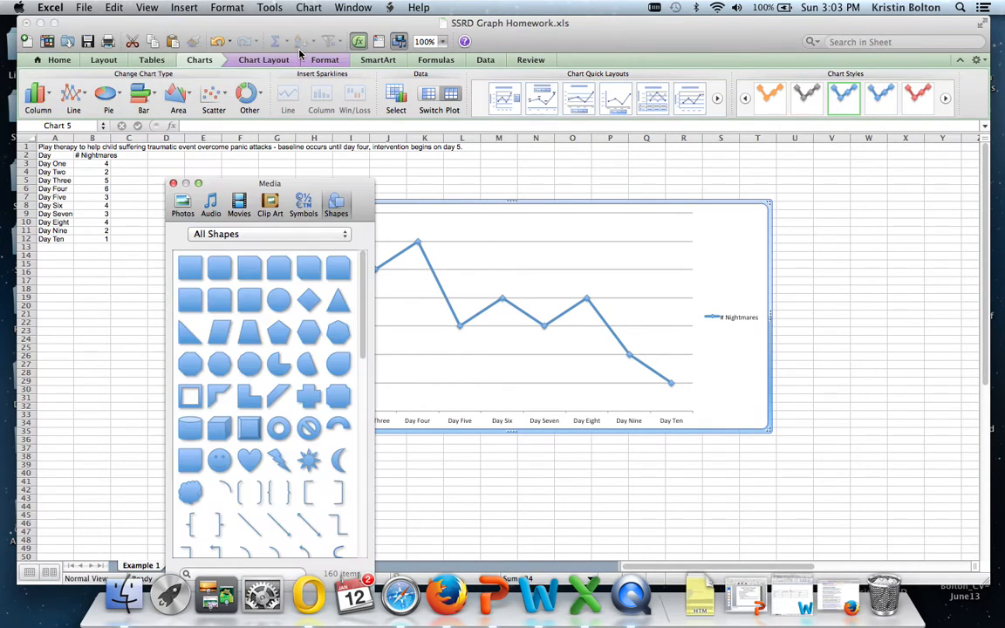
left_click_drag(301, 183, 191, 90)
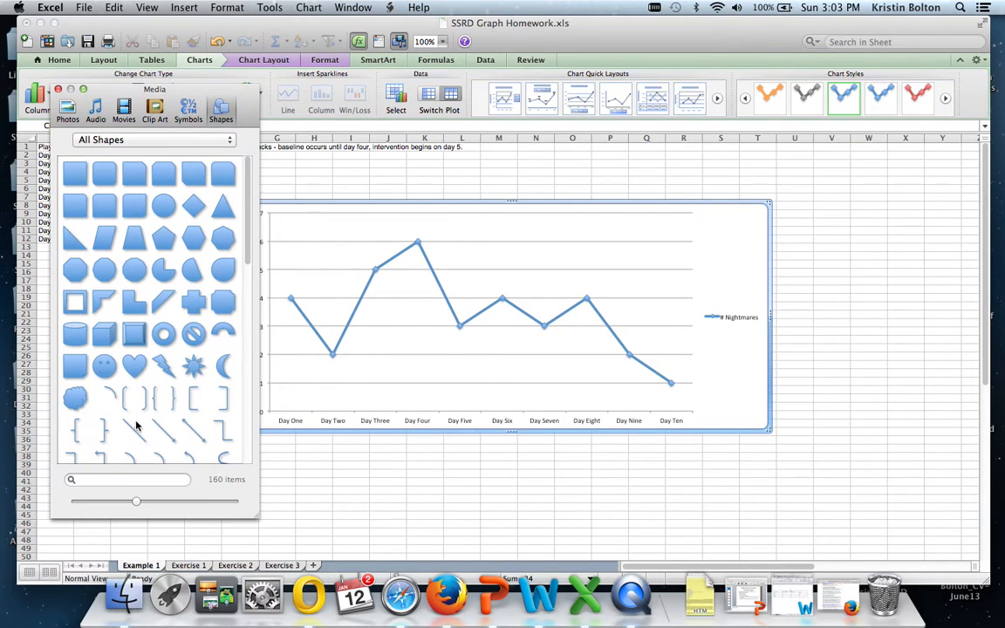
scroll(124, 384, "down", 4)
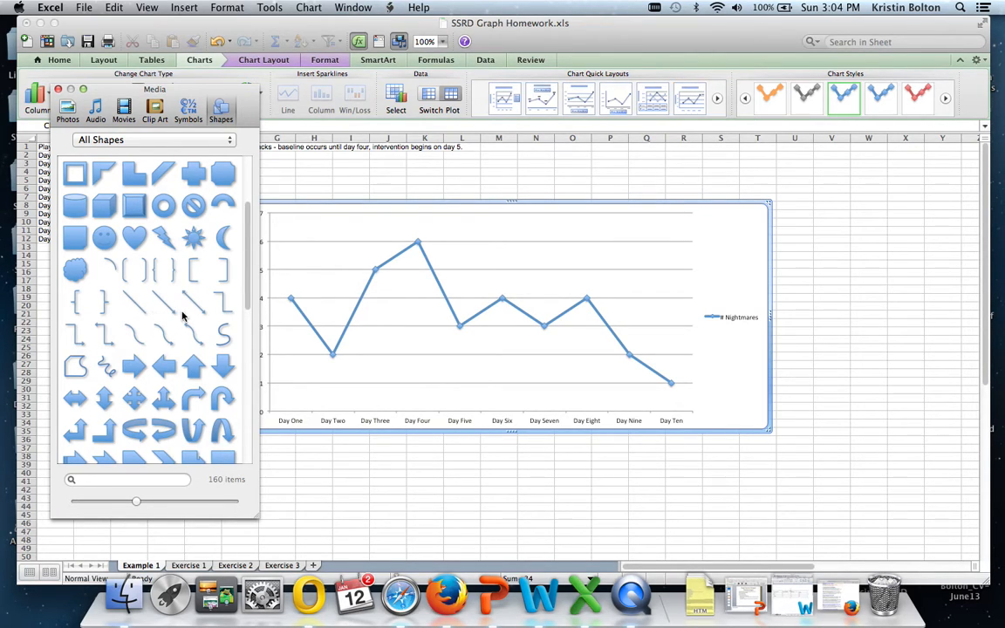
left_click(135, 303)
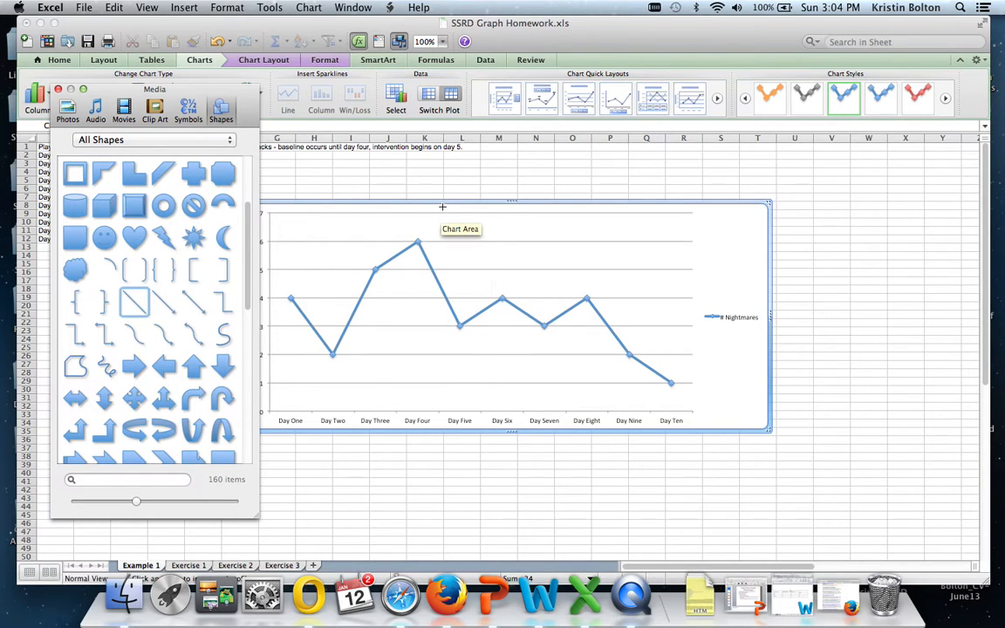
left_click_drag(436, 207, 437, 410)
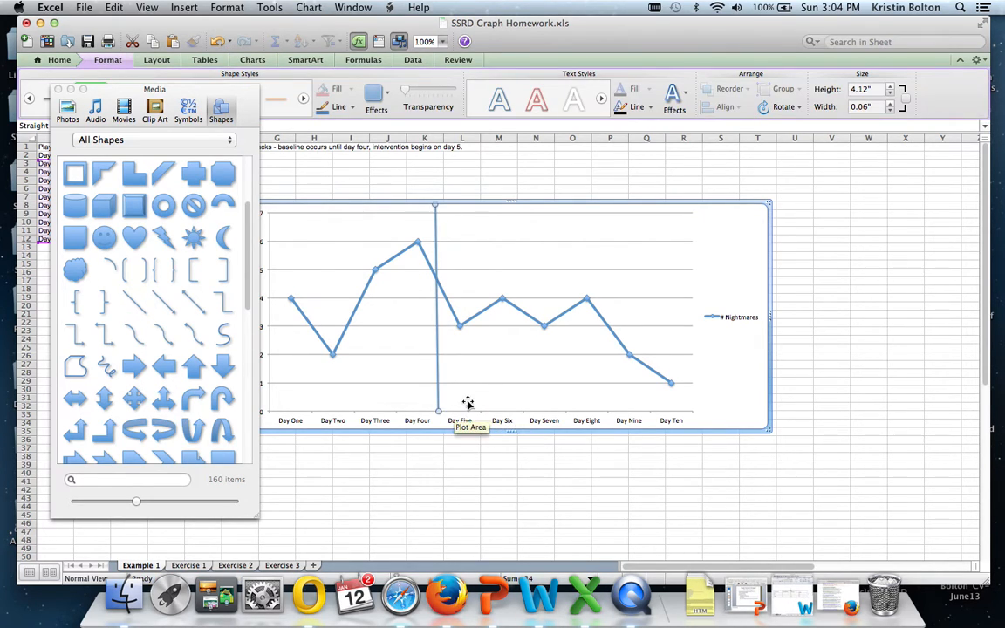
left_click(58, 89)
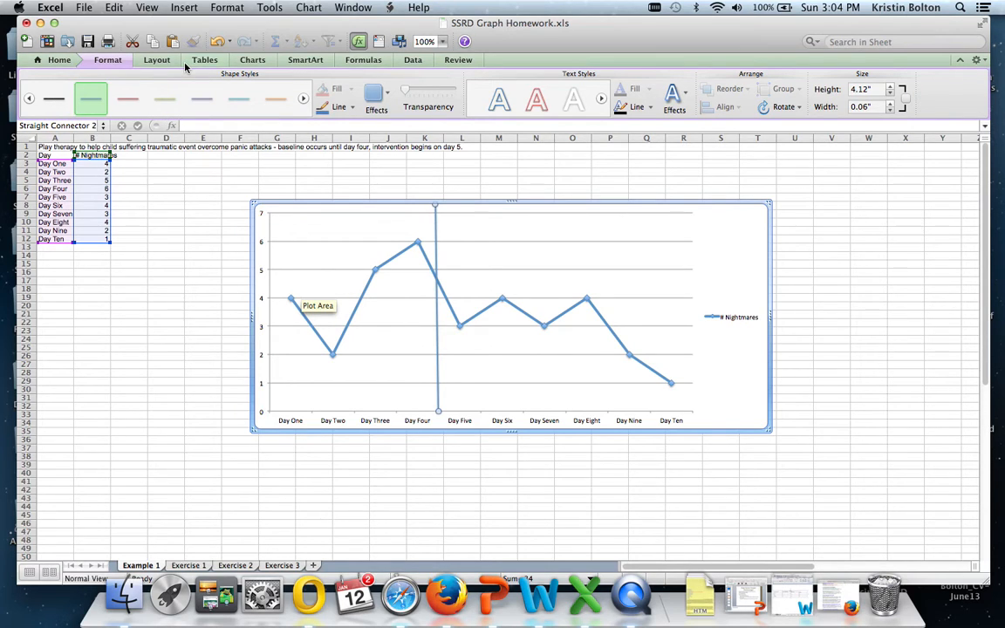
Change the vertical line between Day Four and Day Five to a dashed style and deselect the chart
left_click(388, 100)
left_click(352, 107)
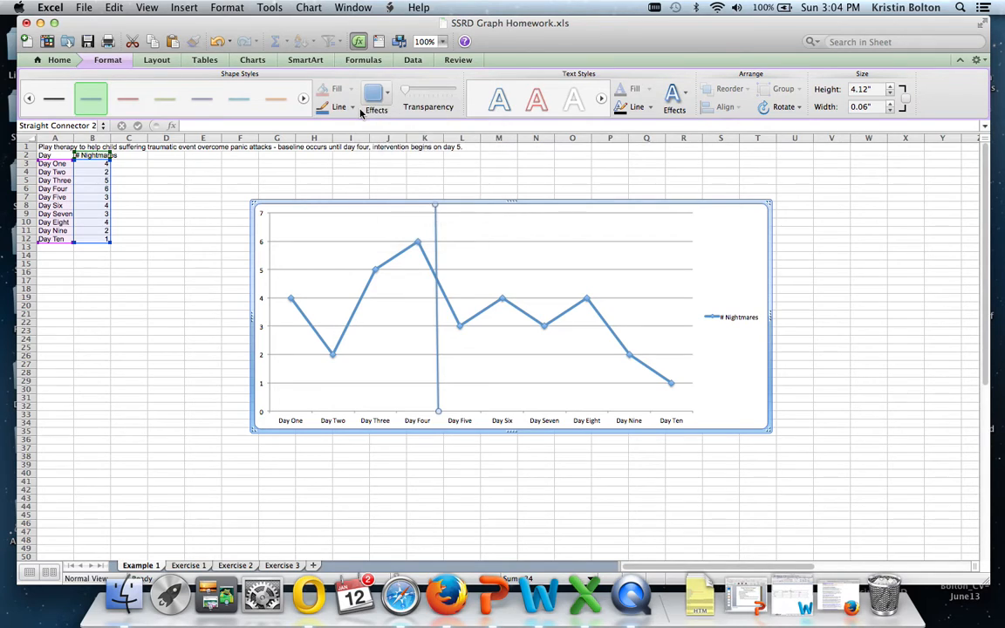
left_click(352, 107)
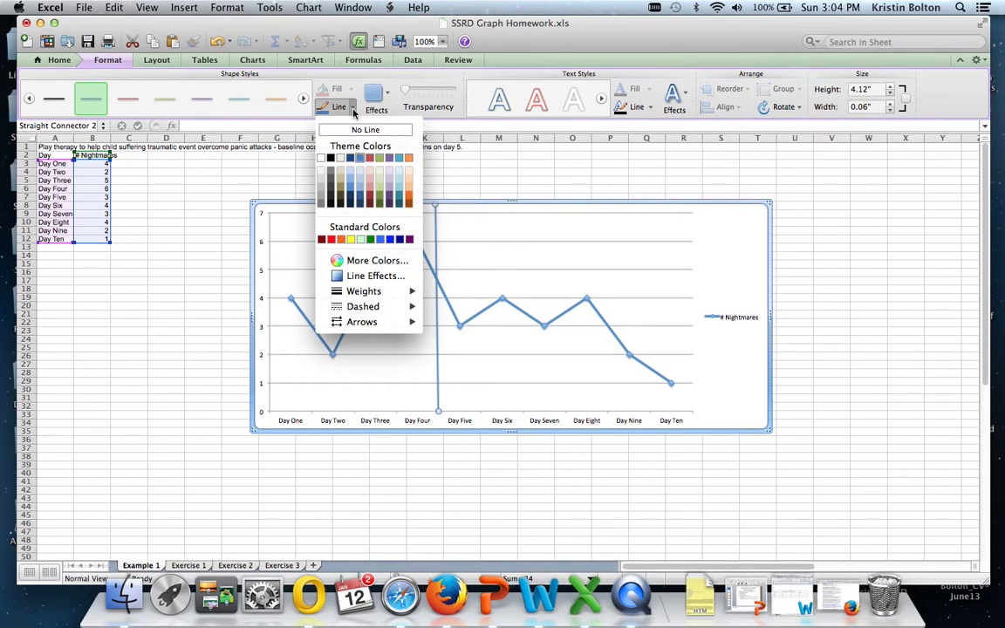
mouse_move(375, 310)
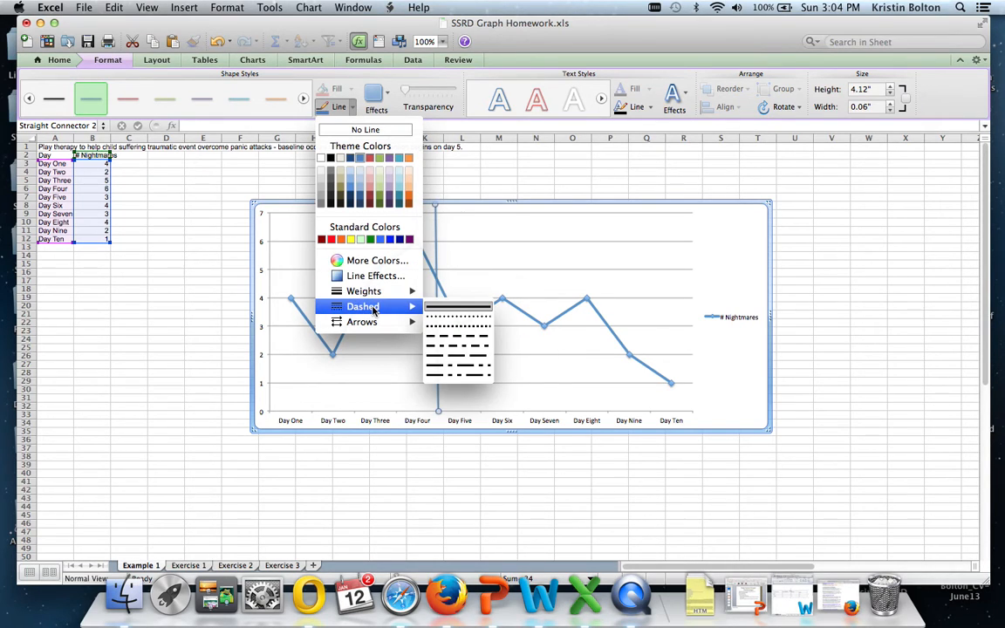
left_click(449, 352)
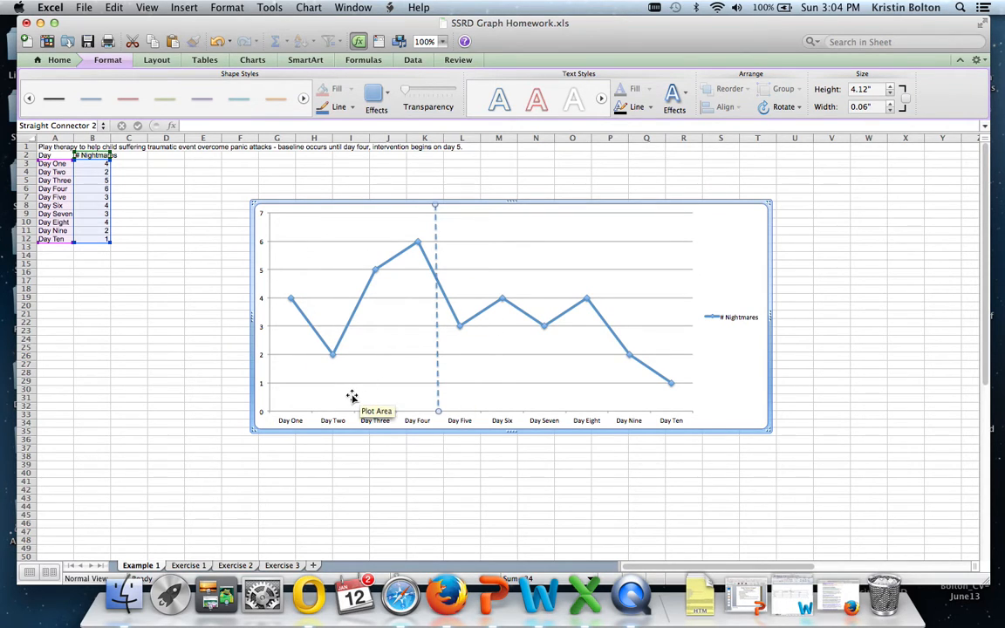
left_click(527, 492)
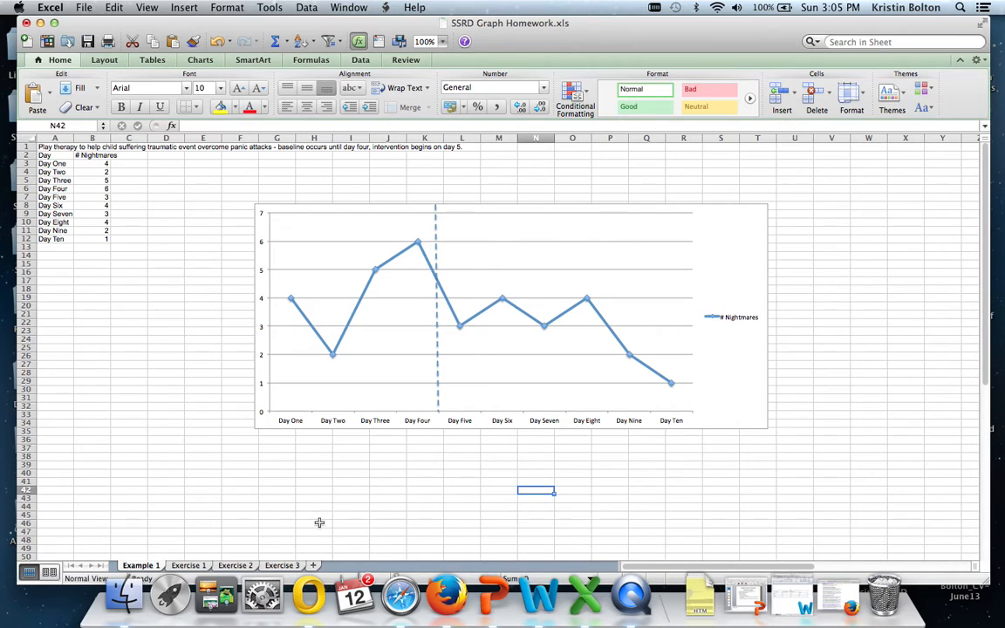
Look through the data on the Exercise 1, Exercise 2 and Exercise 3 sheets and return to Example 1
left_click(189, 565)
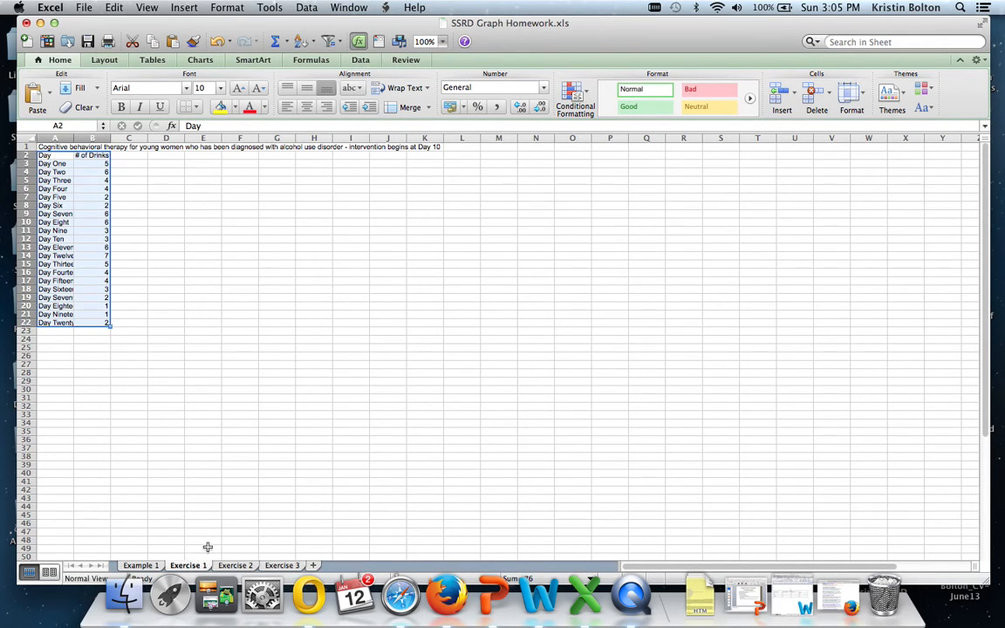
left_click(236, 566)
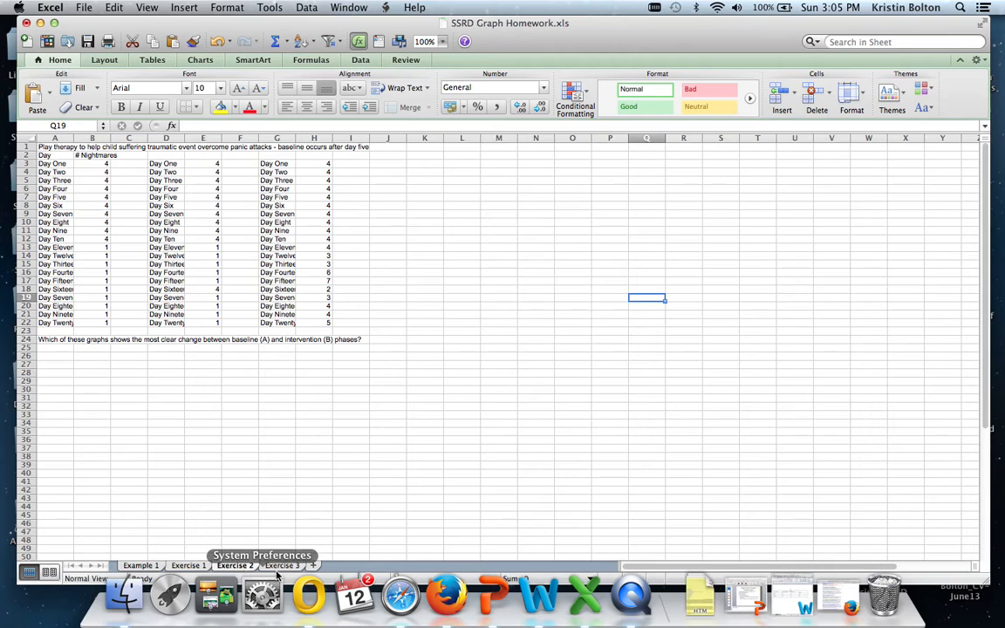
left_click(281, 565)
left_click(225, 567)
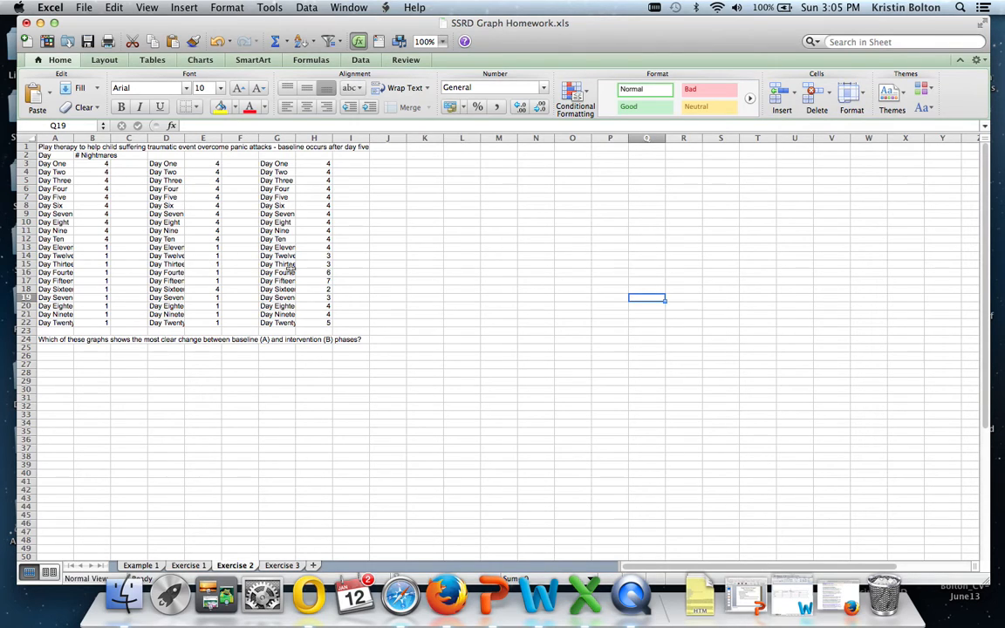
scroll(198, 437, "down", 1)
scroll(196, 441, "up", 1)
left_click(288, 566)
left_click(155, 565)
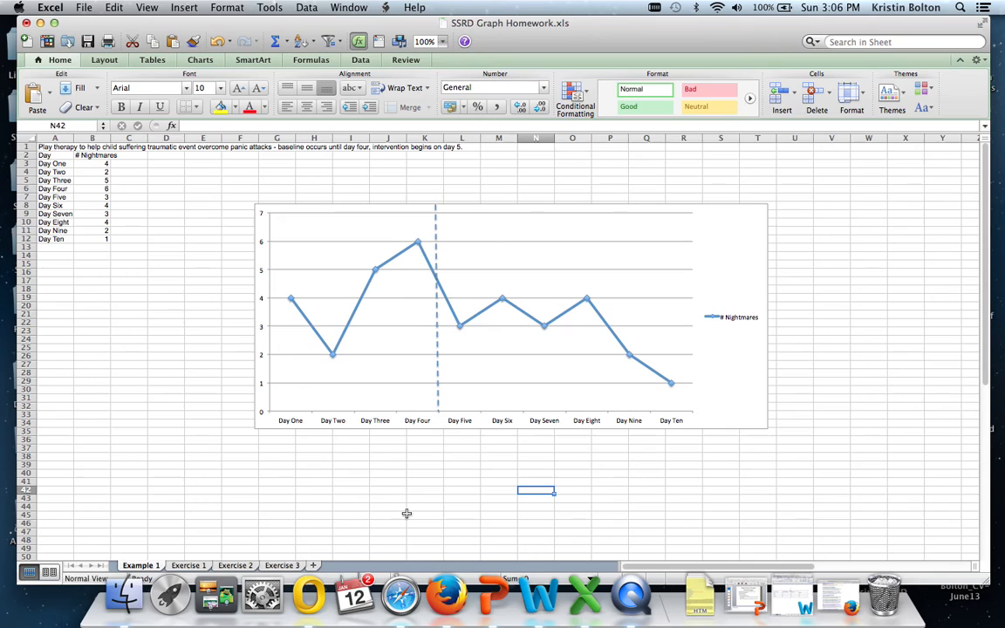